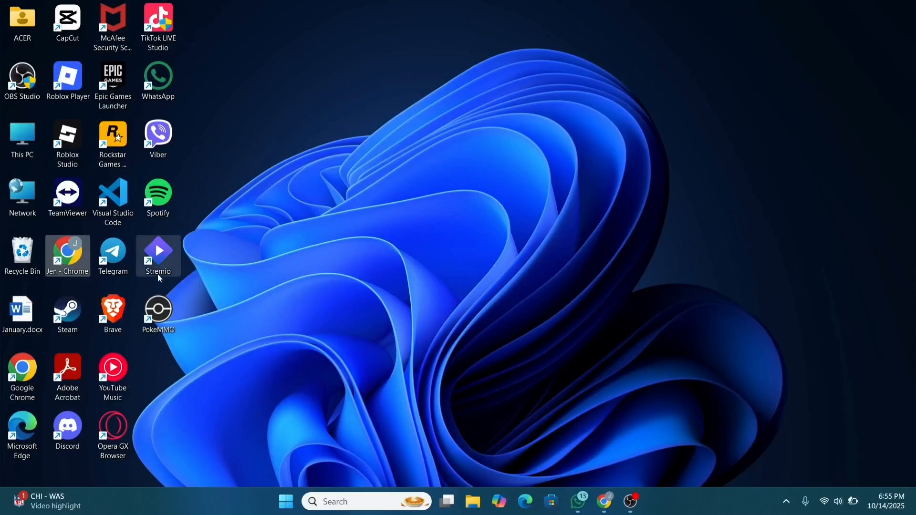
- Open freepik.com in a maximized Chrome window and open the recent creation of the young woman in a forest
double_click(74, 257)
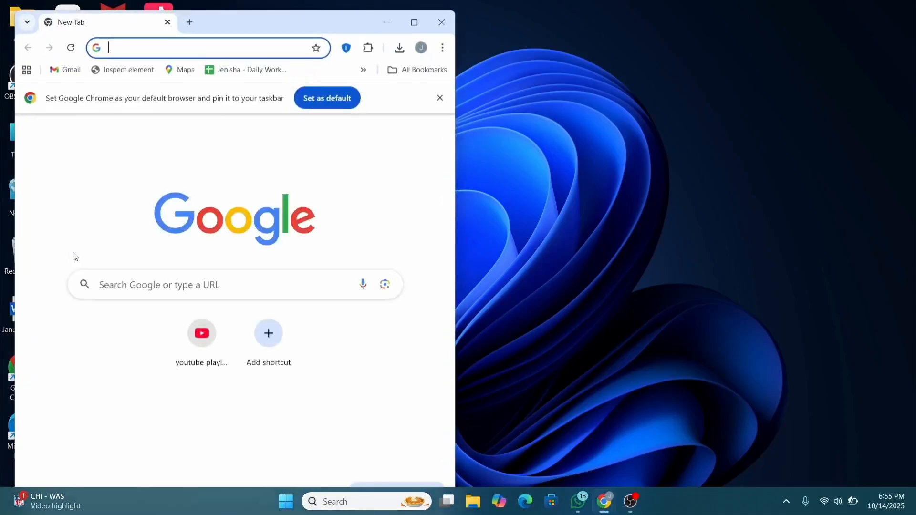
click(403, 19)
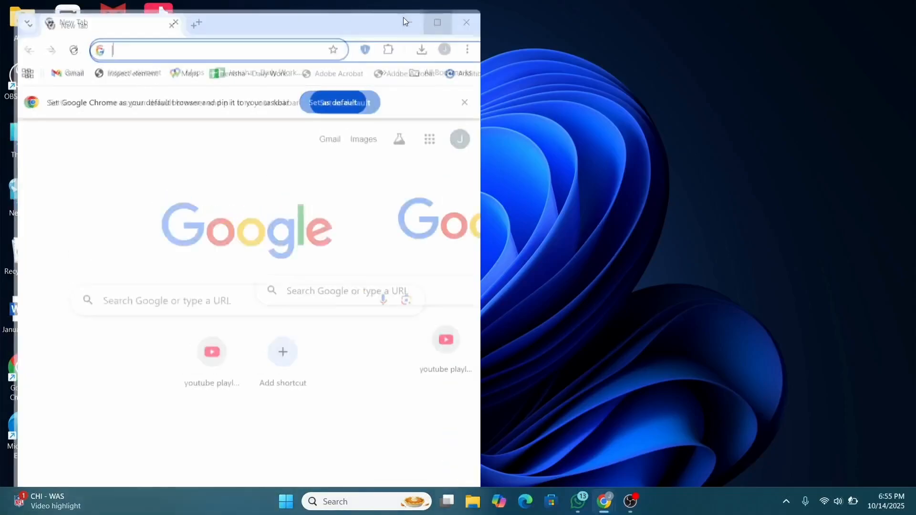
text(freepik.com)
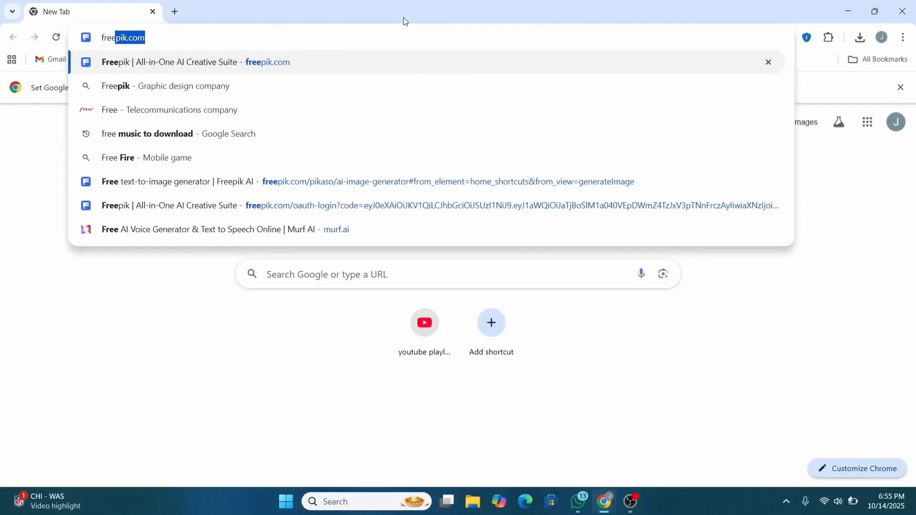
key(Return)
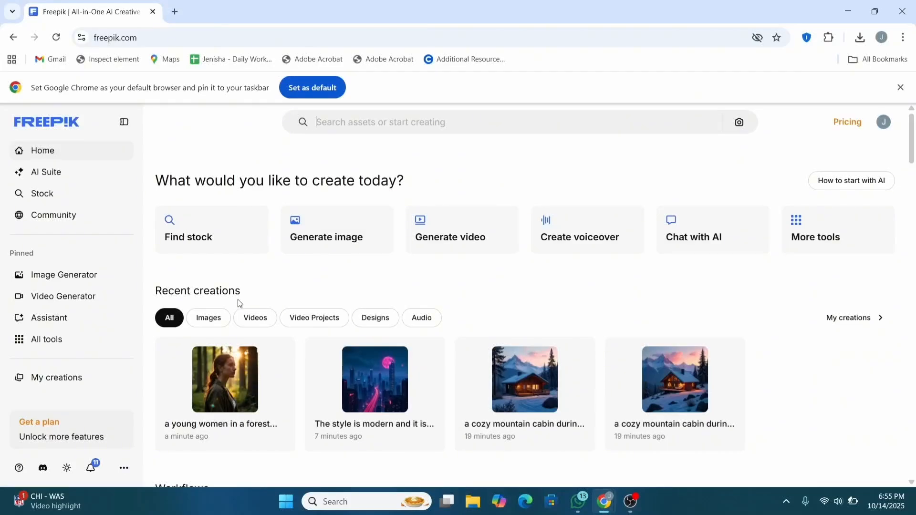
click(226, 392)
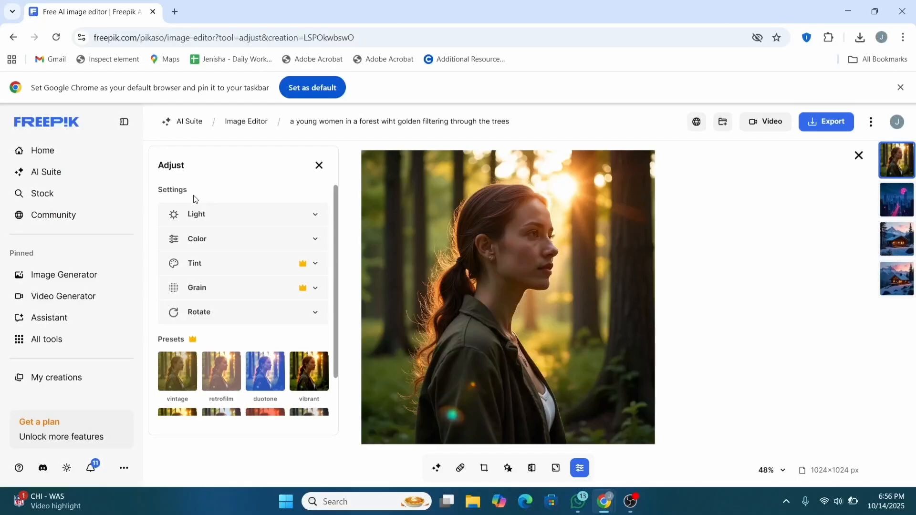
- Adjust the image's light to Exposure 126%, Brightness 106%, Contrast 96% and Highlights 122%, and save the changes
click(206, 227)
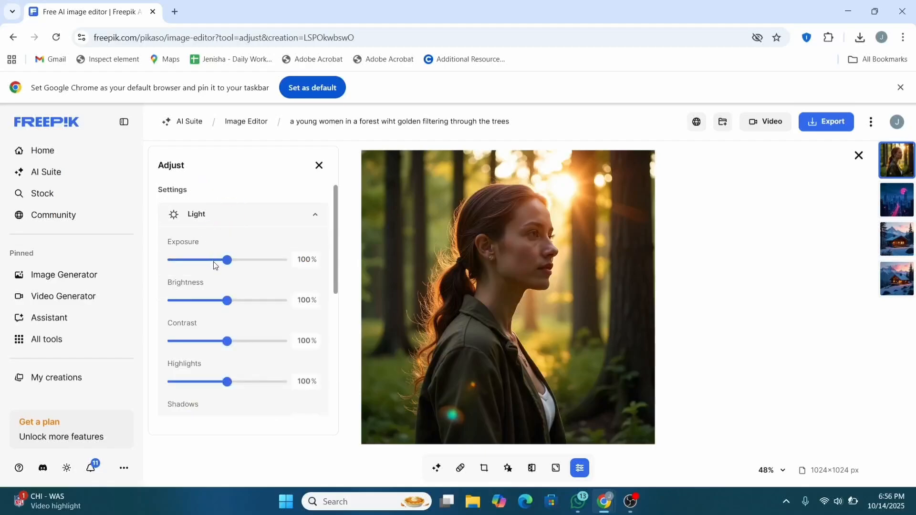
drag(227, 260, 232, 309)
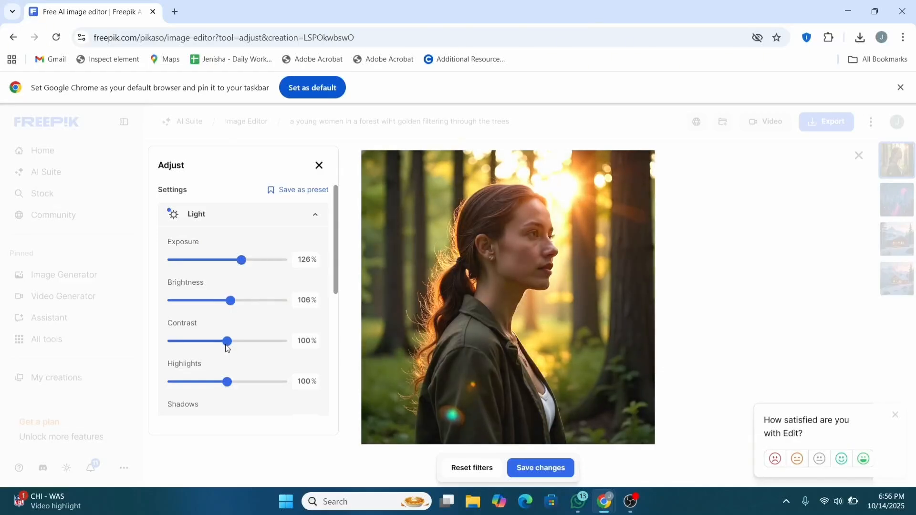
drag(227, 348, 241, 382)
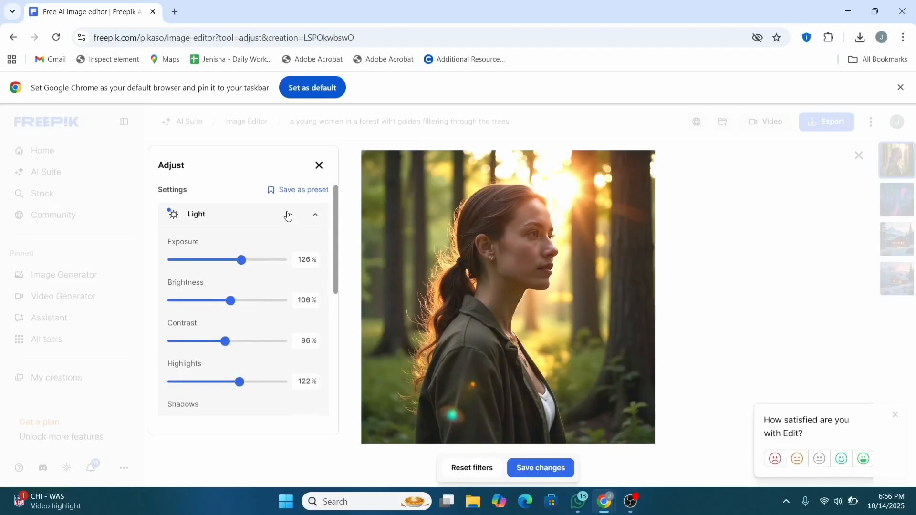
click(317, 166)
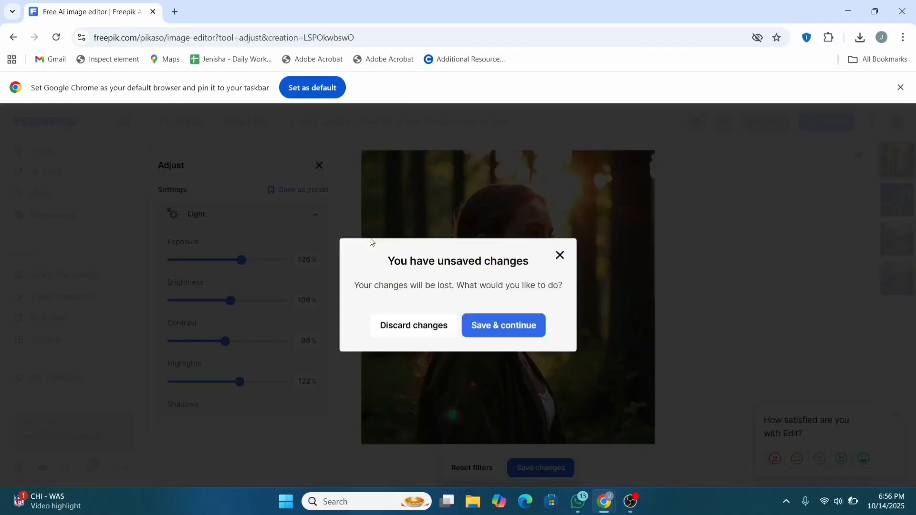
click(472, 337)
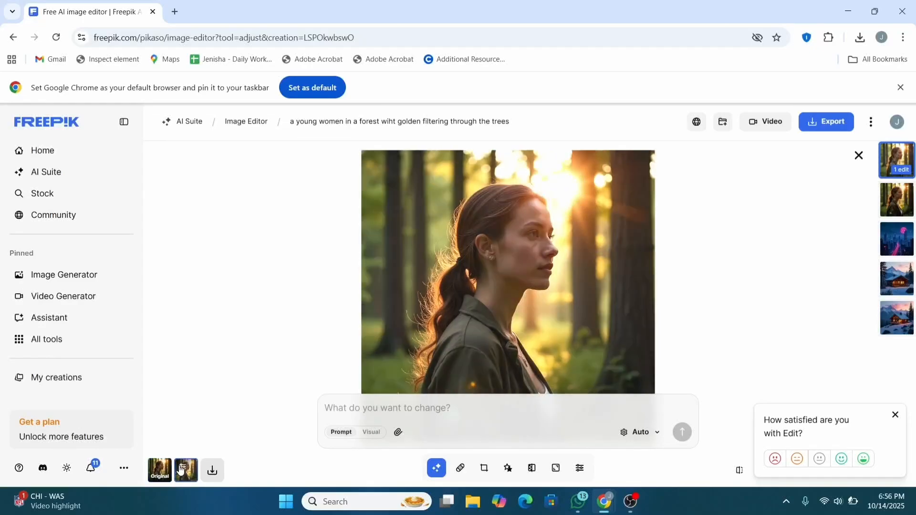
- Examine the Color and Tint settings and the available presets for the edited version of the image
click(180, 470)
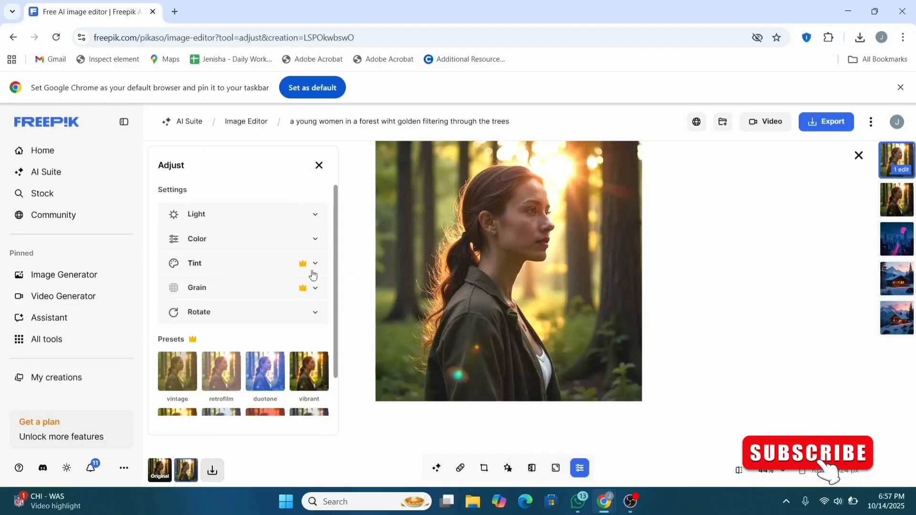
click(279, 242)
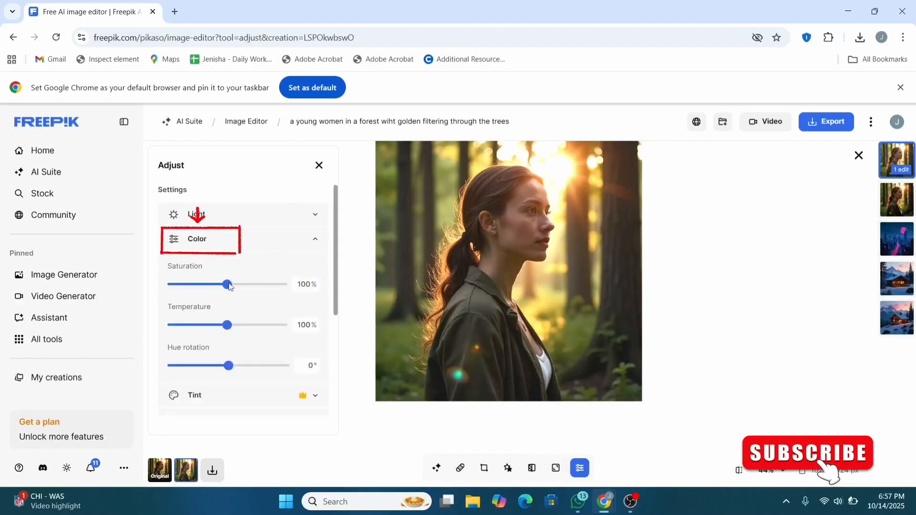
scroll(233, 312, down, 2)
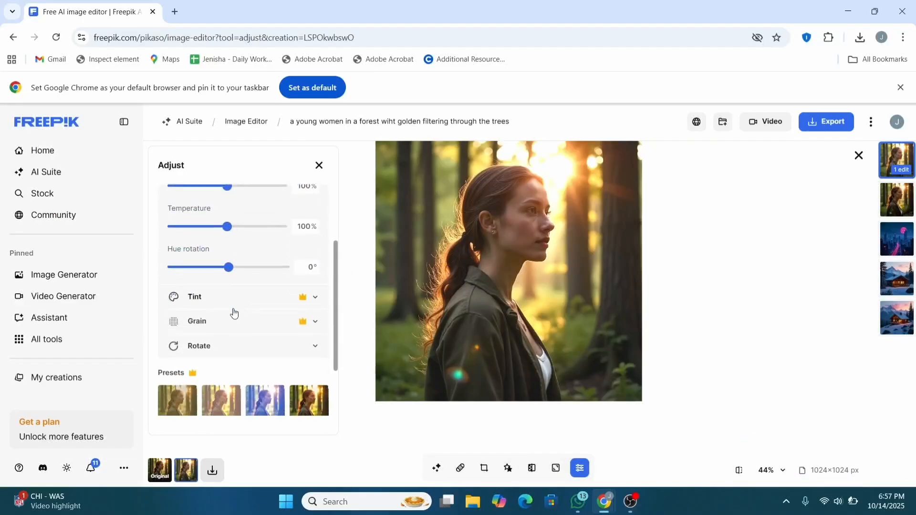
click(315, 297)
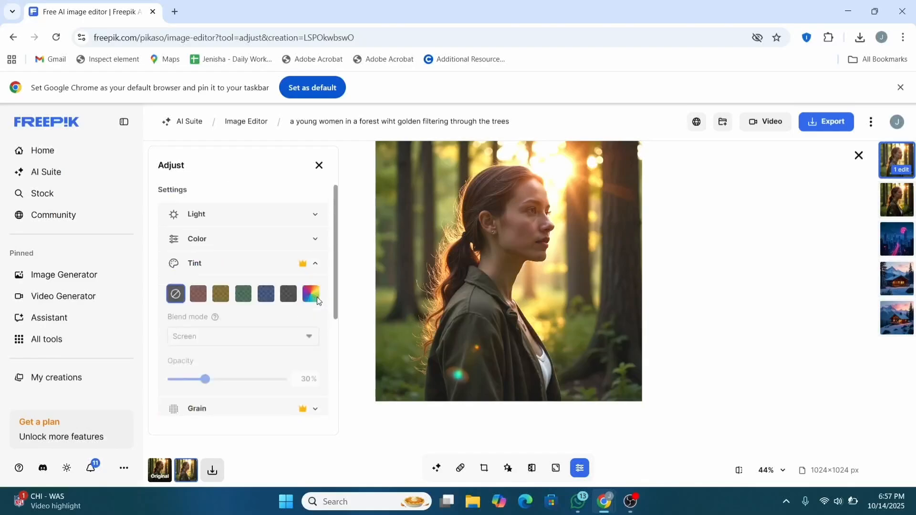
scroll(300, 364, down, 3)
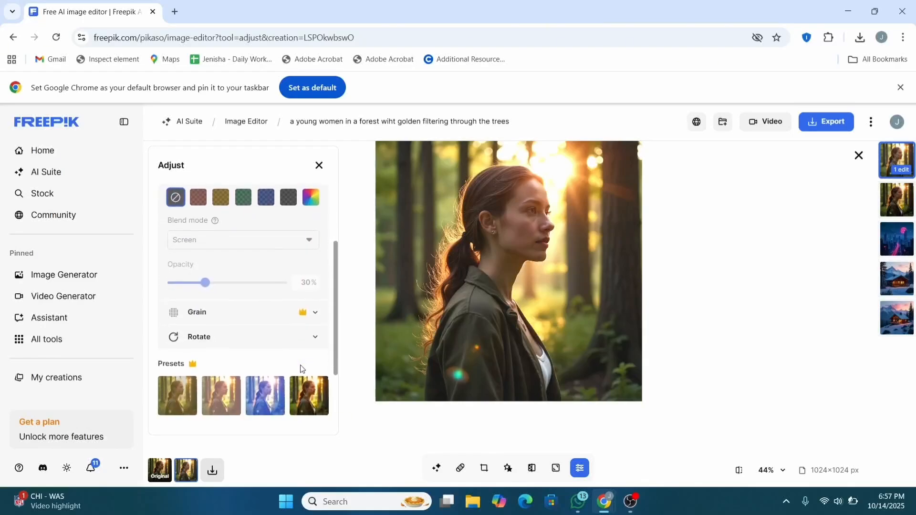
scroll(301, 369, down, 2)
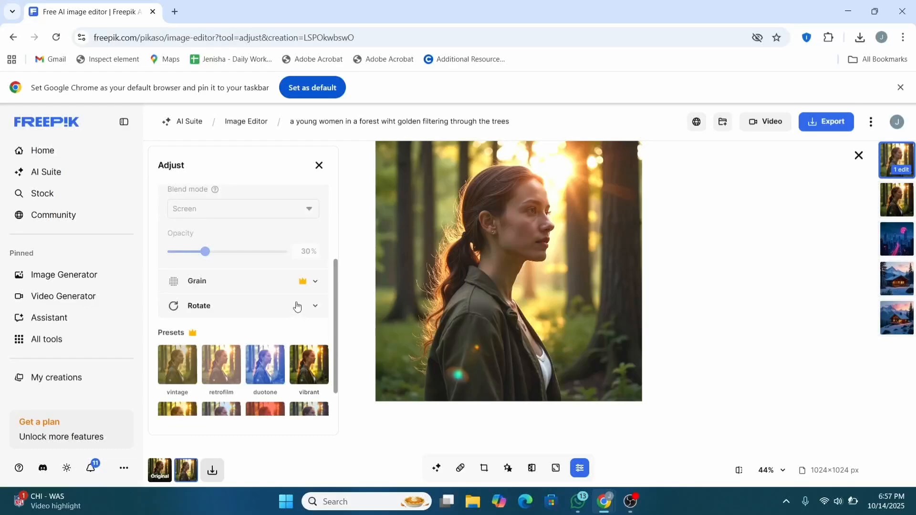
scroll(297, 305, down, 1)
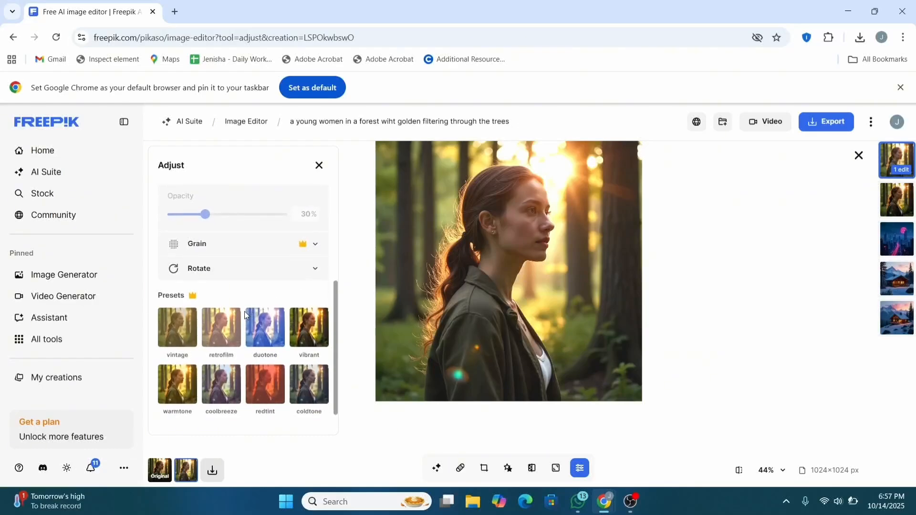
- Try to apply the vibrant preset to the image and save the change
click(302, 338)
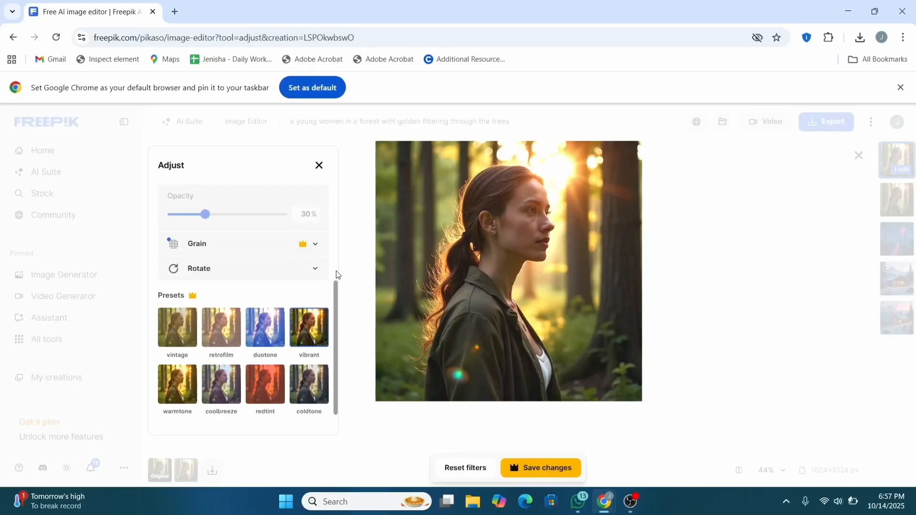
scroll(286, 308, up, 4)
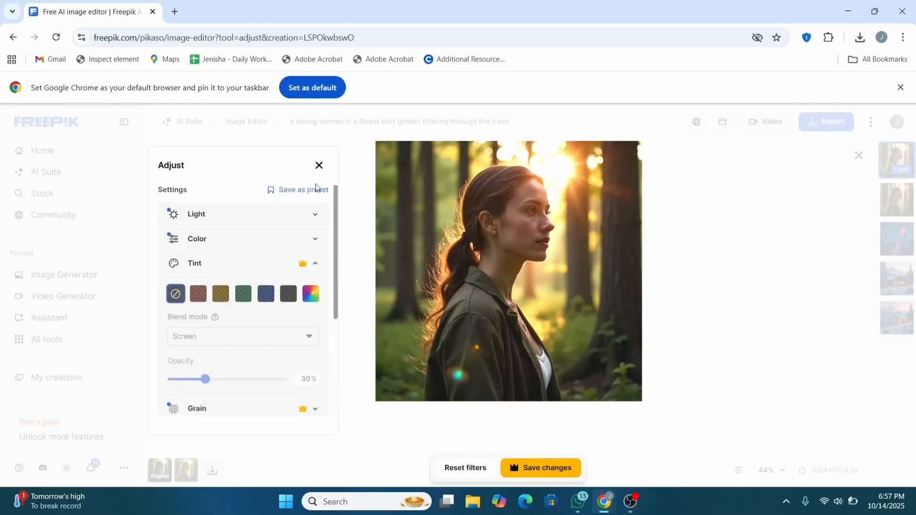
click(317, 166)
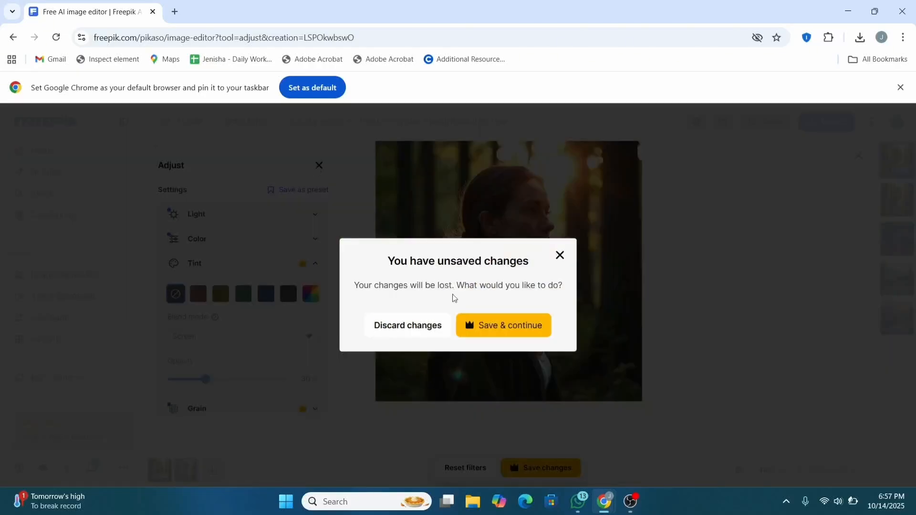
click(472, 326)
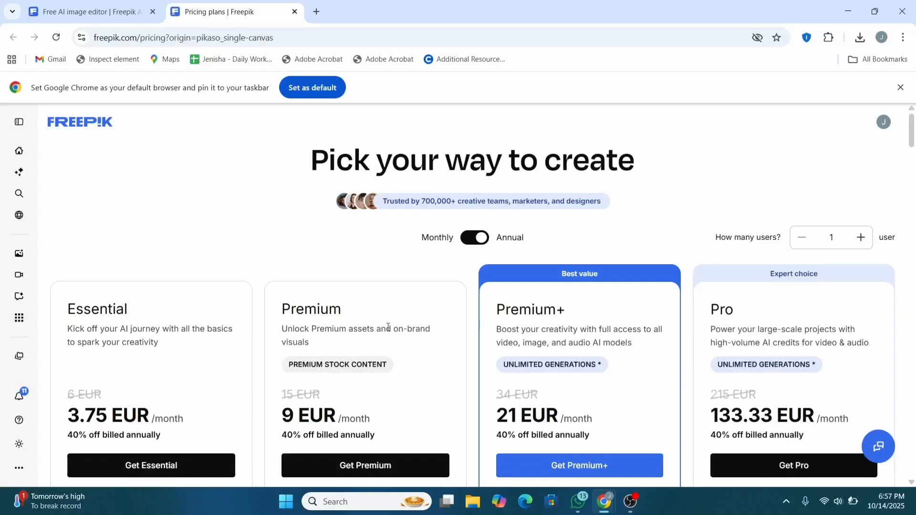
- Return to the Freepik home page and reopen the edited forest image in the image editor
click(73, 124)
click(335, 380)
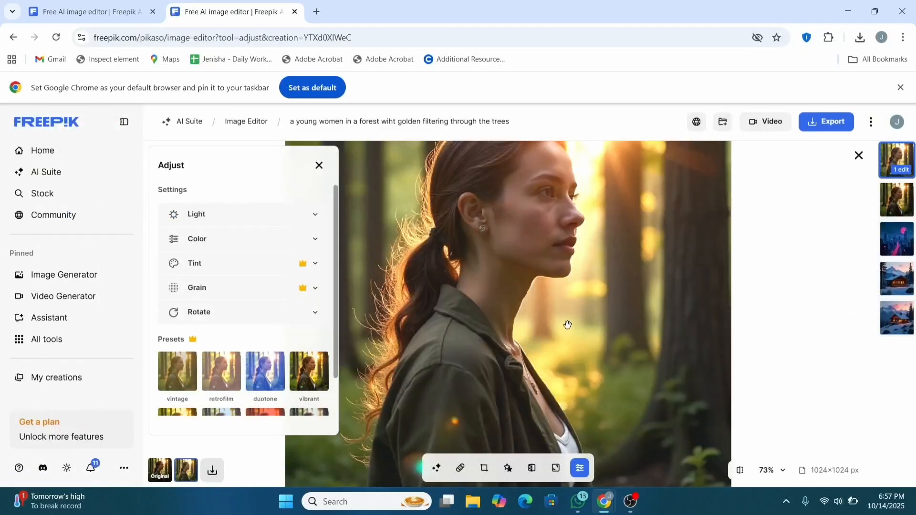
scroll(566, 323, down, 5)
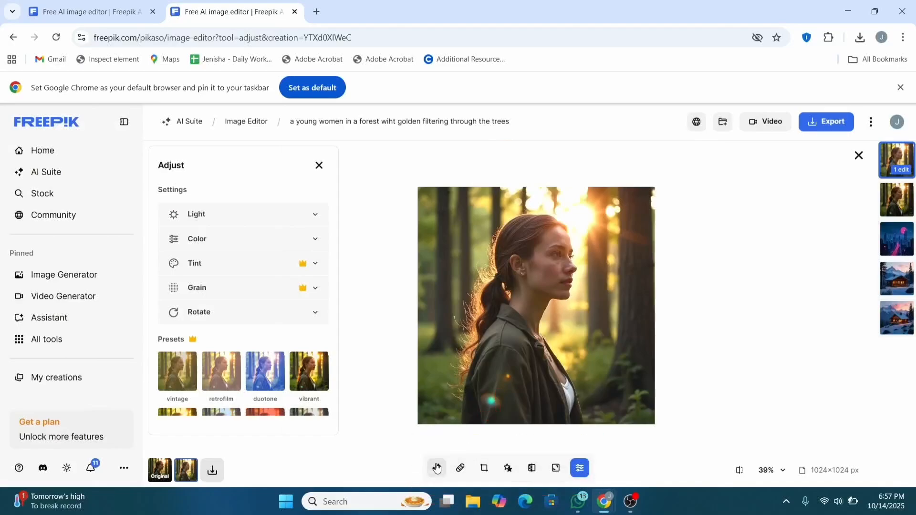
- Examine the editor's prompt editing, Retouch, Restyle and Background Remover tools
click(436, 468)
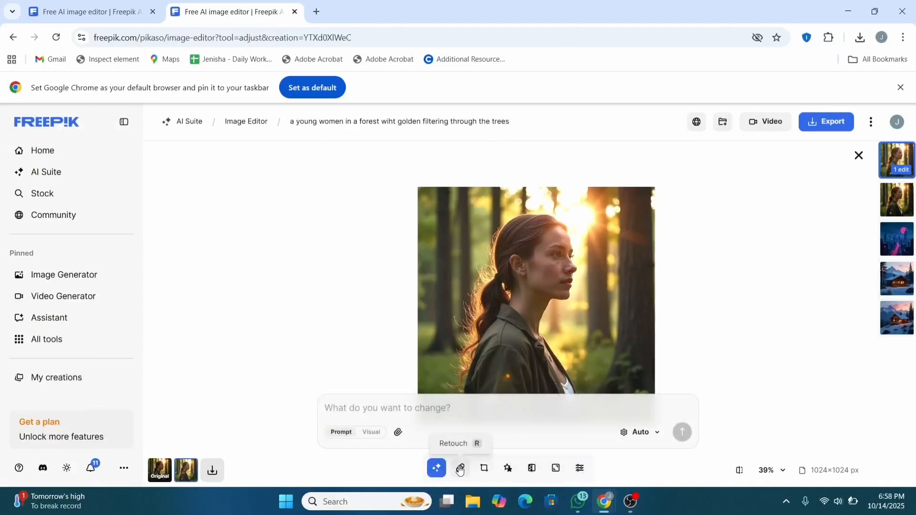
click(460, 468)
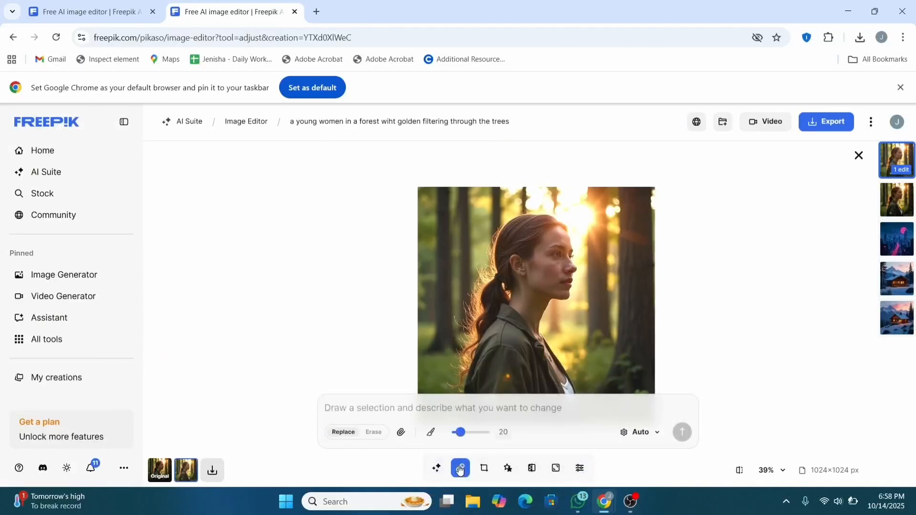
click(493, 470)
click(510, 470)
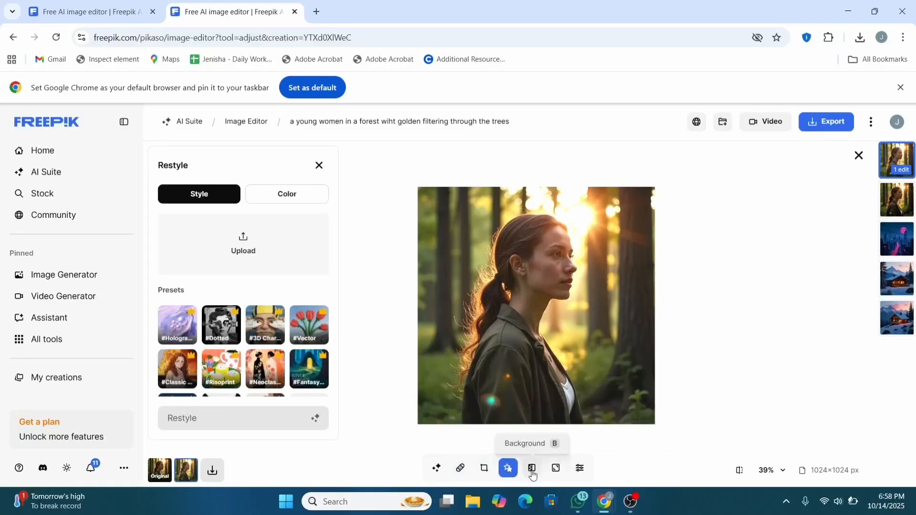
click(532, 470)
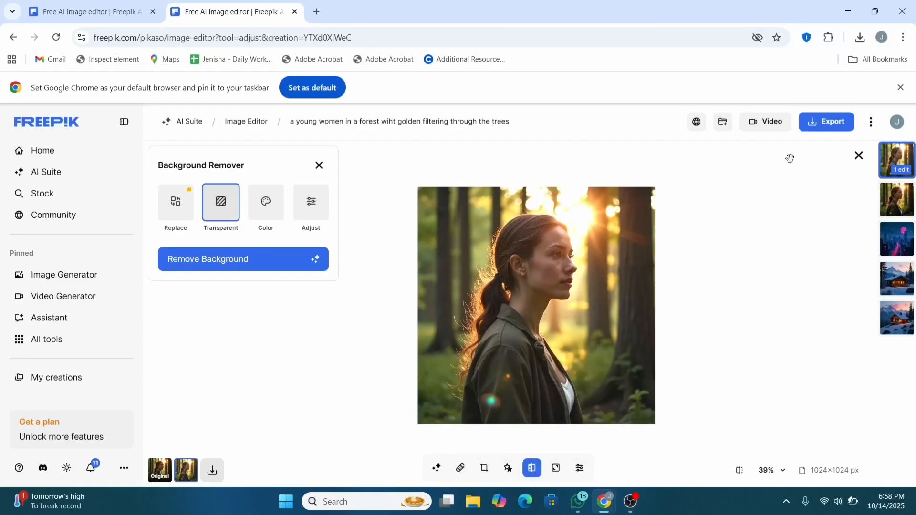
- Export the edited forest image and download it
click(812, 127)
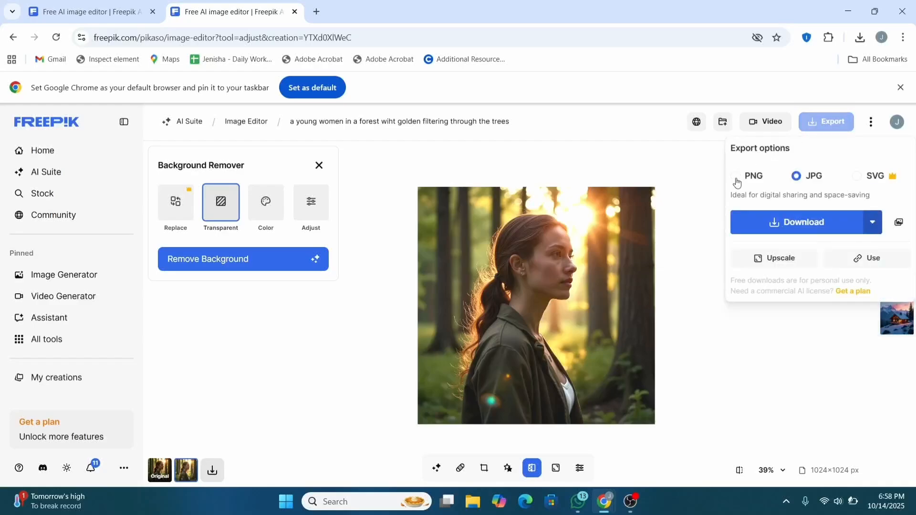
click(831, 238)
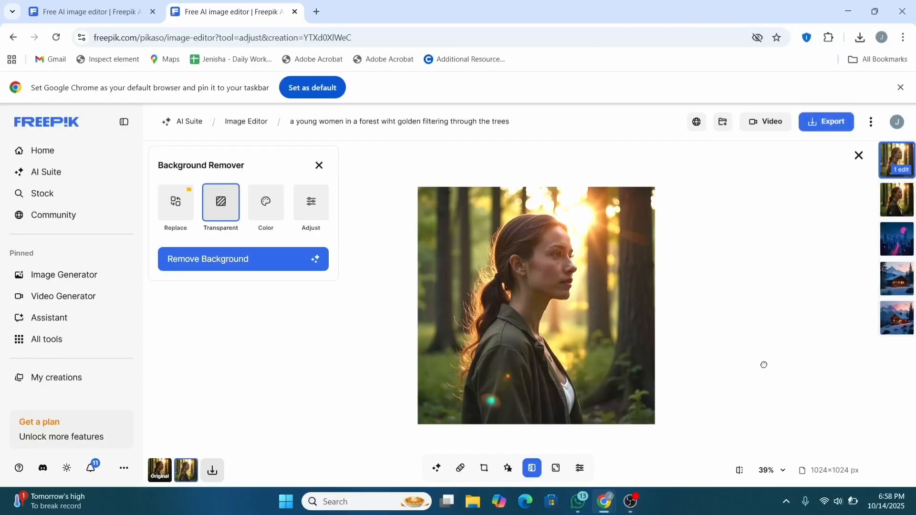